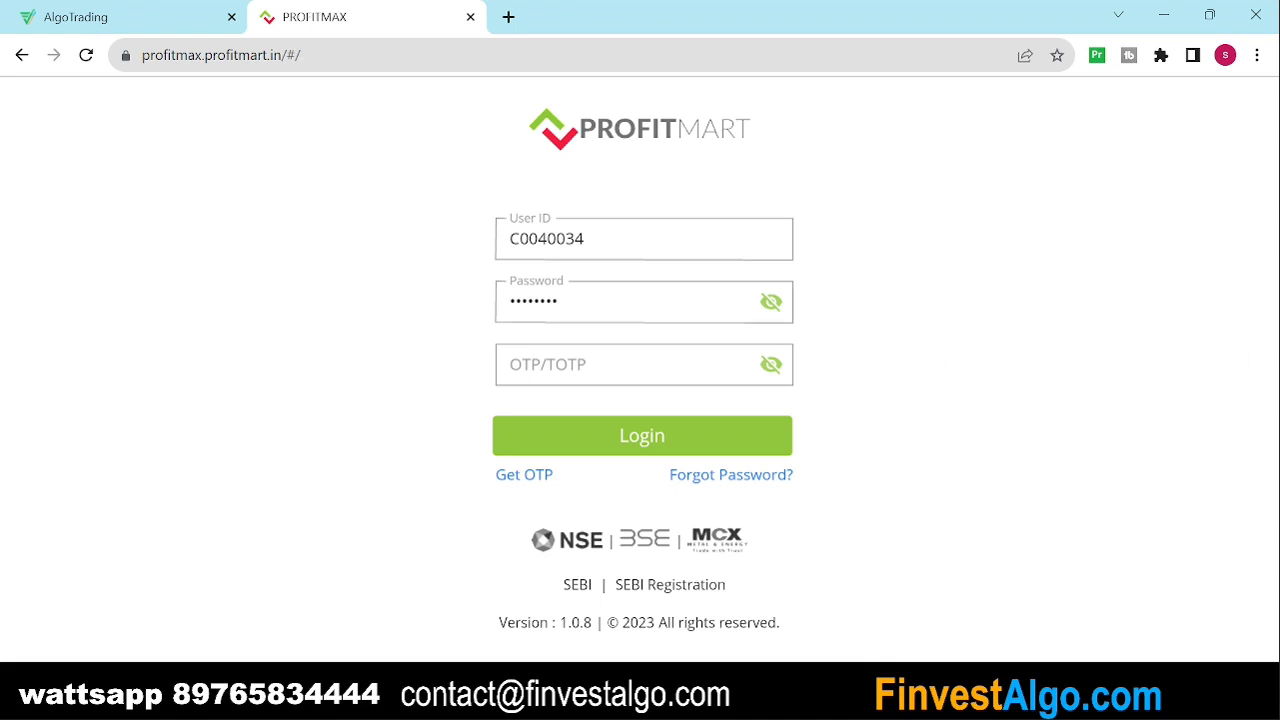
Step: Enter the one-time code into the OTP/TOTP field below the filled user ID and password
{"action": "left_click", "coordinate": [600, 240]}
{"action": "key", "text": "Tab"}
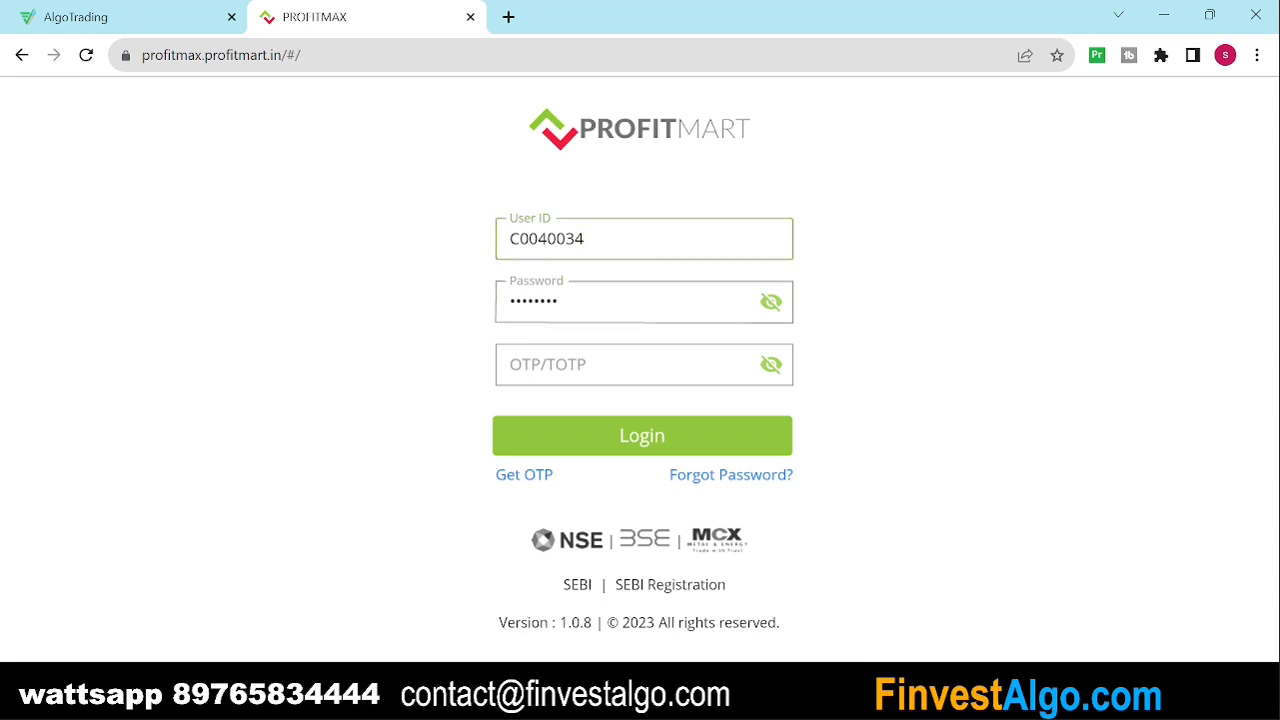
{"action": "key", "text": "Tab"}
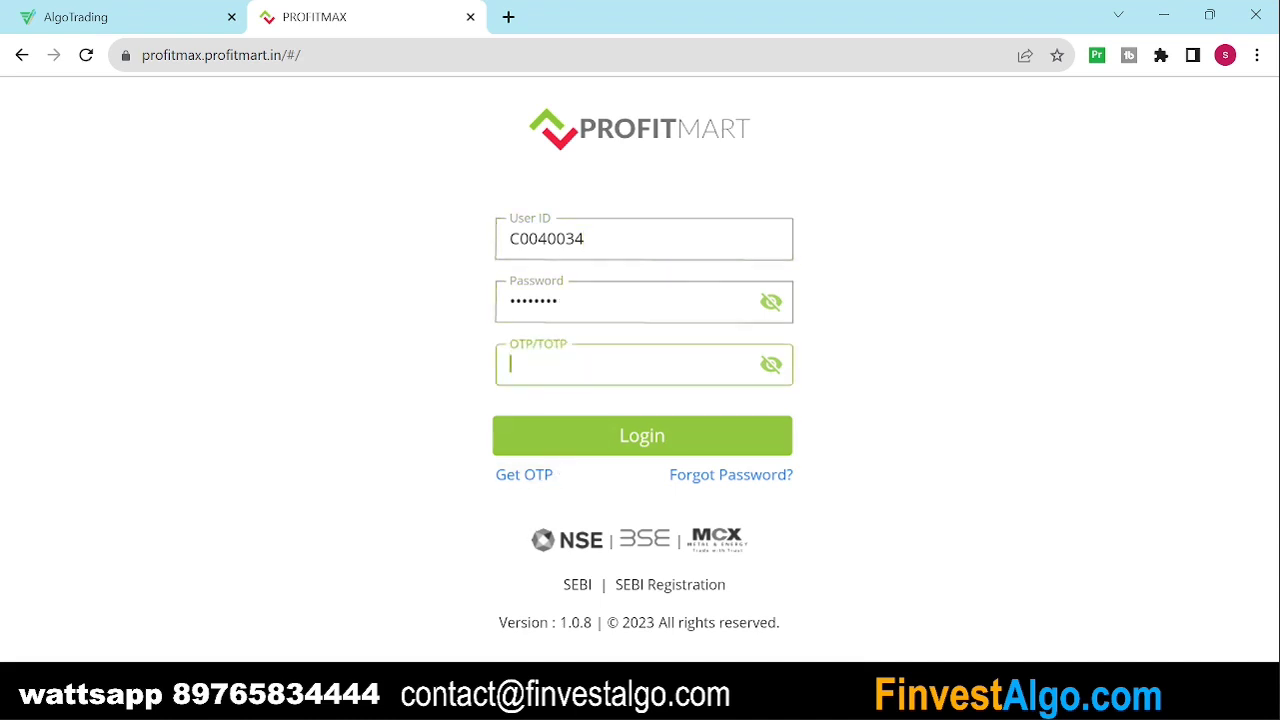
{"action": "type", "text": "12345"}
Step: Log in to Profitmart and open the API KEY details from the profile
{"action": "left_click", "coordinate": [622, 446]}
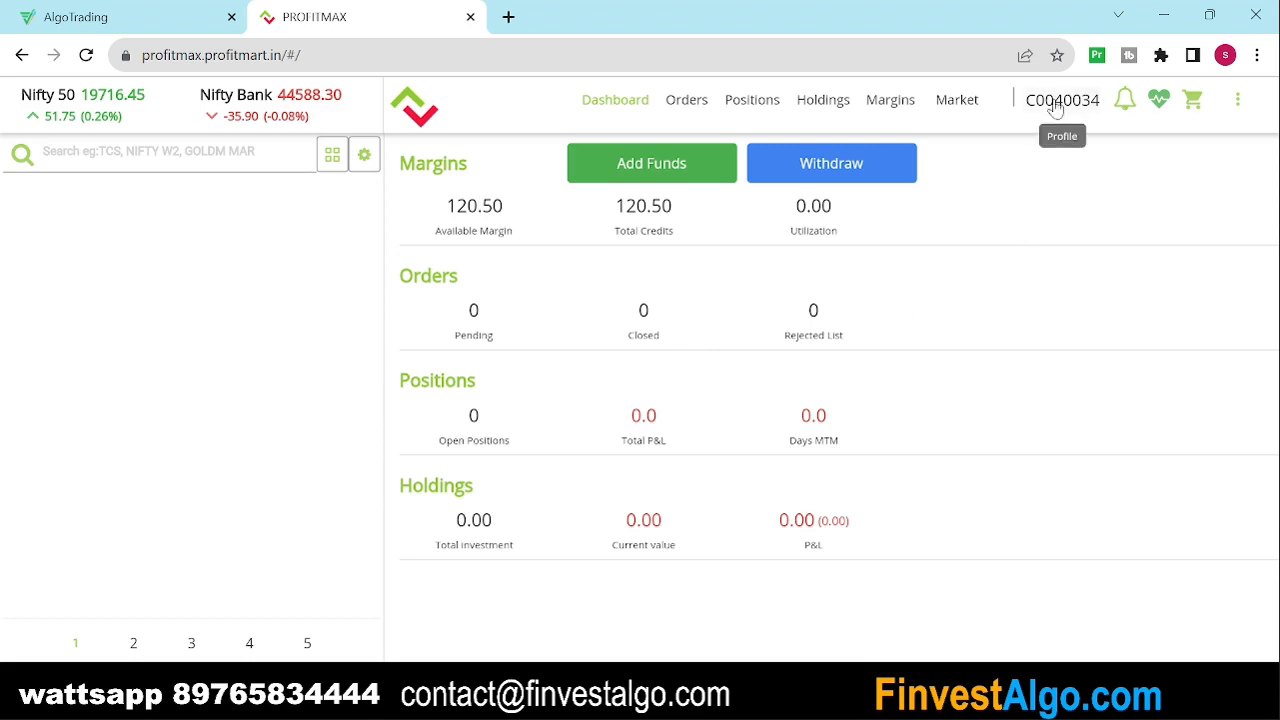
{"action": "left_click", "coordinate": [1055, 105]}
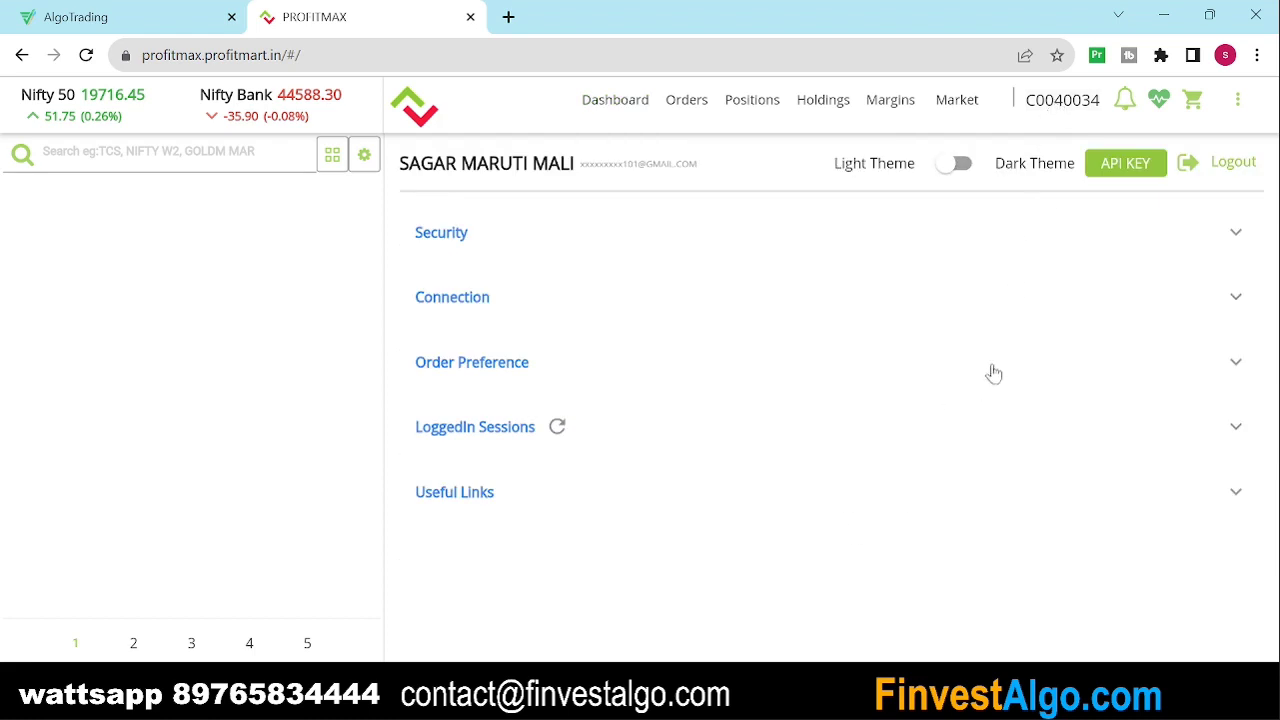
{"action": "left_click", "coordinate": [1120, 168]}
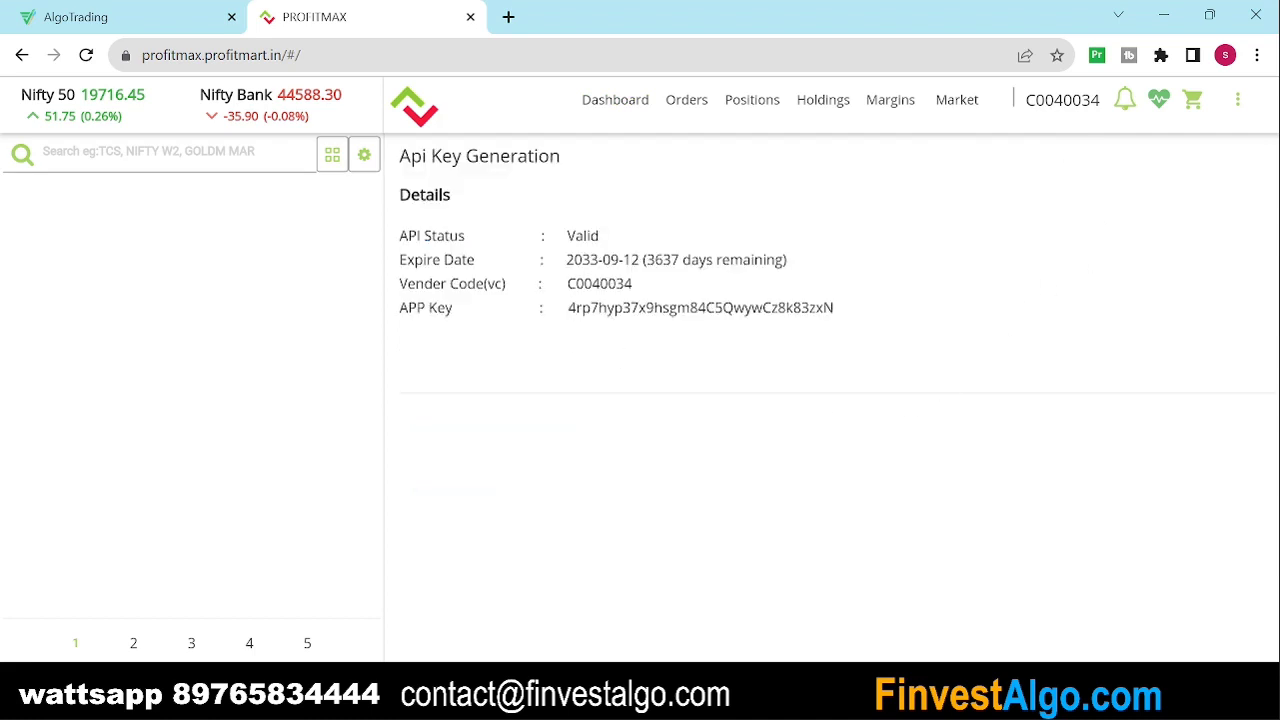
Step: Select the vendor code and APP Key values for copying
{"action": "double_click", "coordinate": [602, 312]}
{"action": "double_click", "coordinate": [599, 284]}
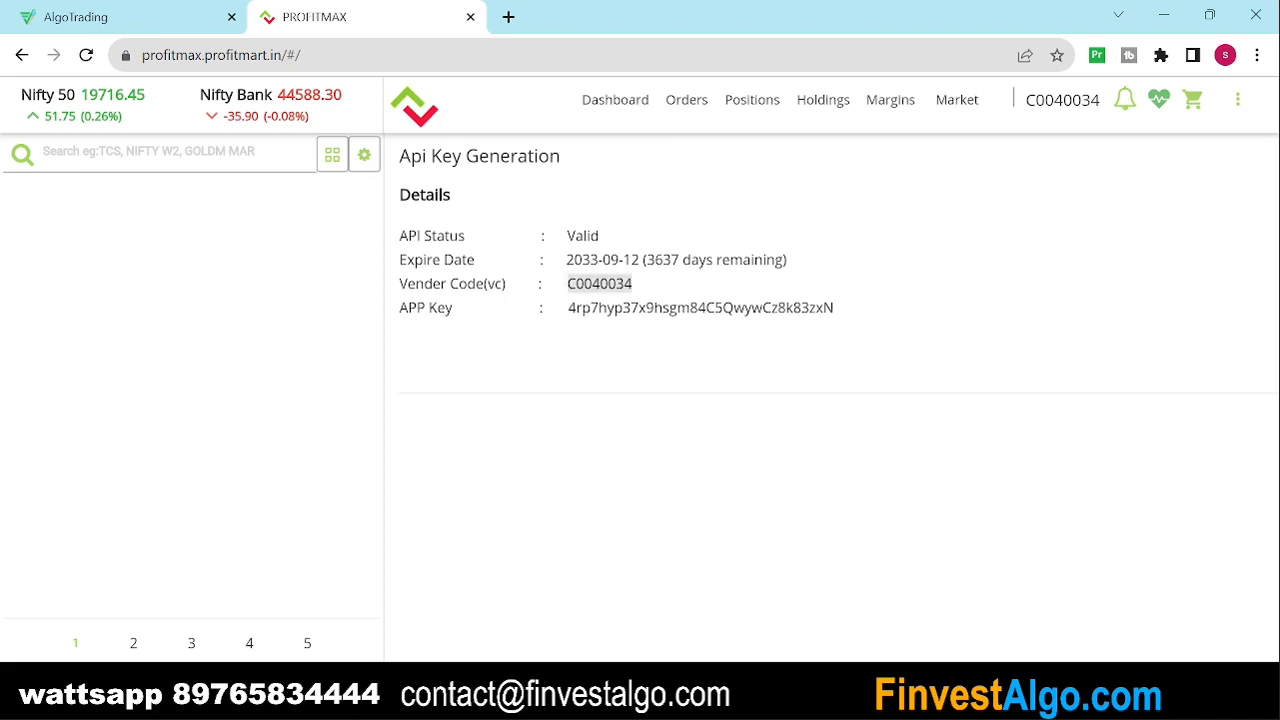
{"action": "double_click", "coordinate": [700, 308]}
{"action": "key", "text": "ctrl+c"}
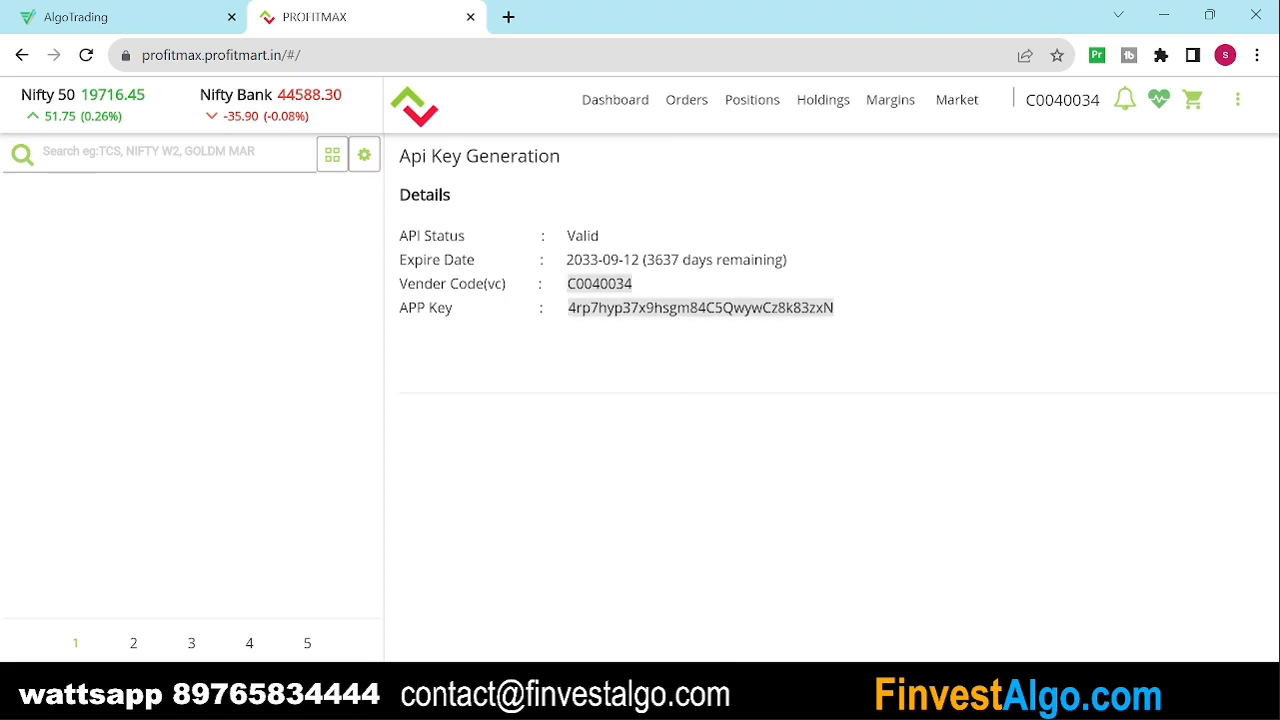
Step: Paste the copied app key into the sticky note, then return to the FinvestAlgo dashboard page
{"action": "mouse_move", "coordinate": [897, 708]}
{"action": "left_click", "coordinate": [737, 586]}
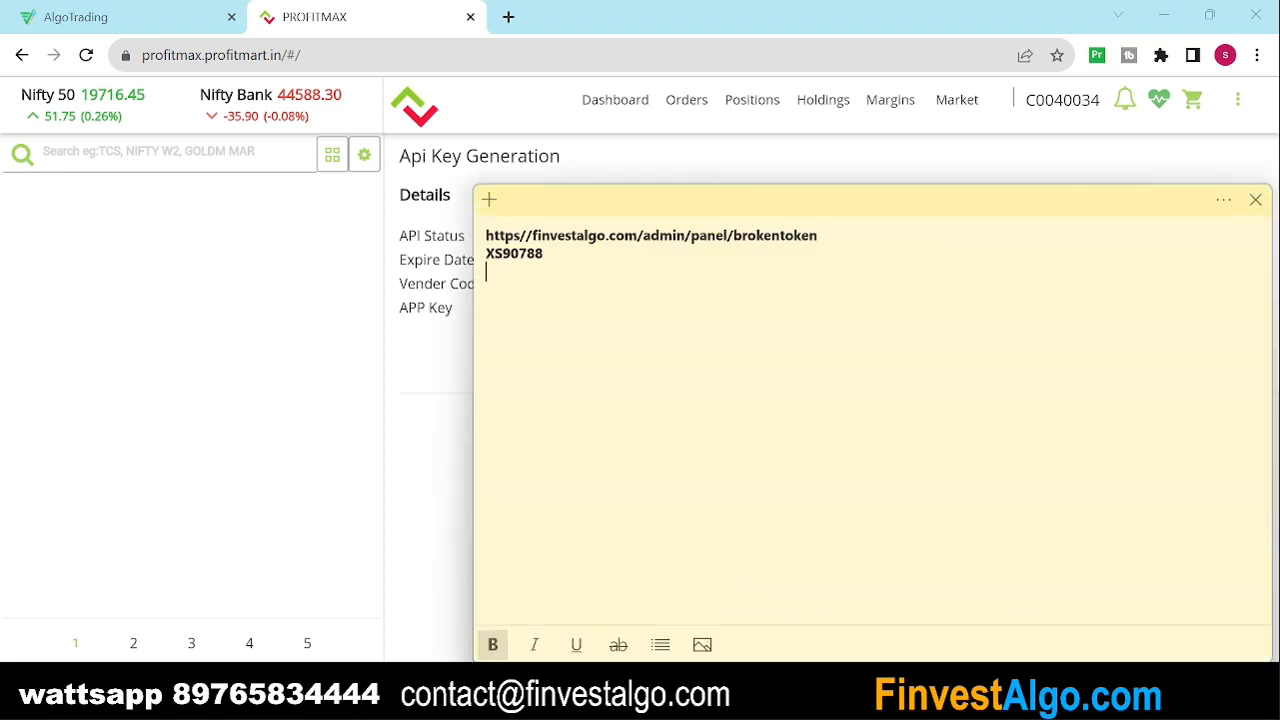
{"action": "key", "text": "ctrl+v"}
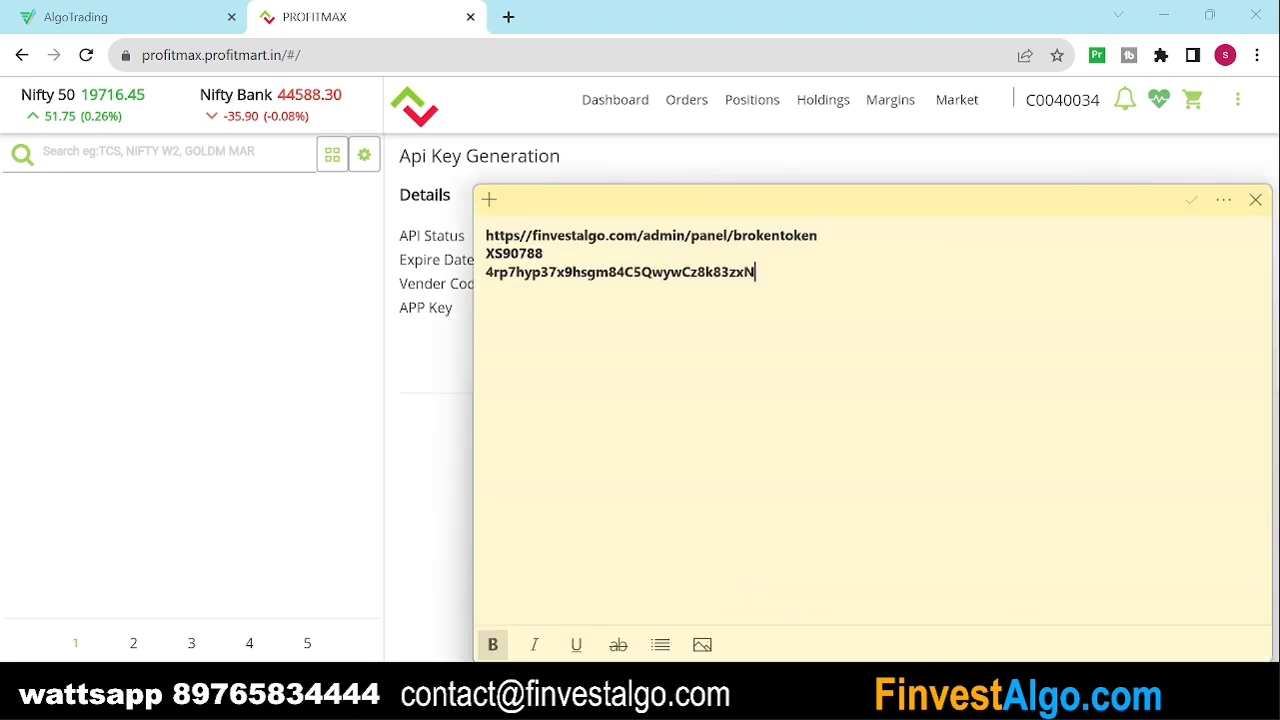
{"action": "left_click", "coordinate": [249, 309]}
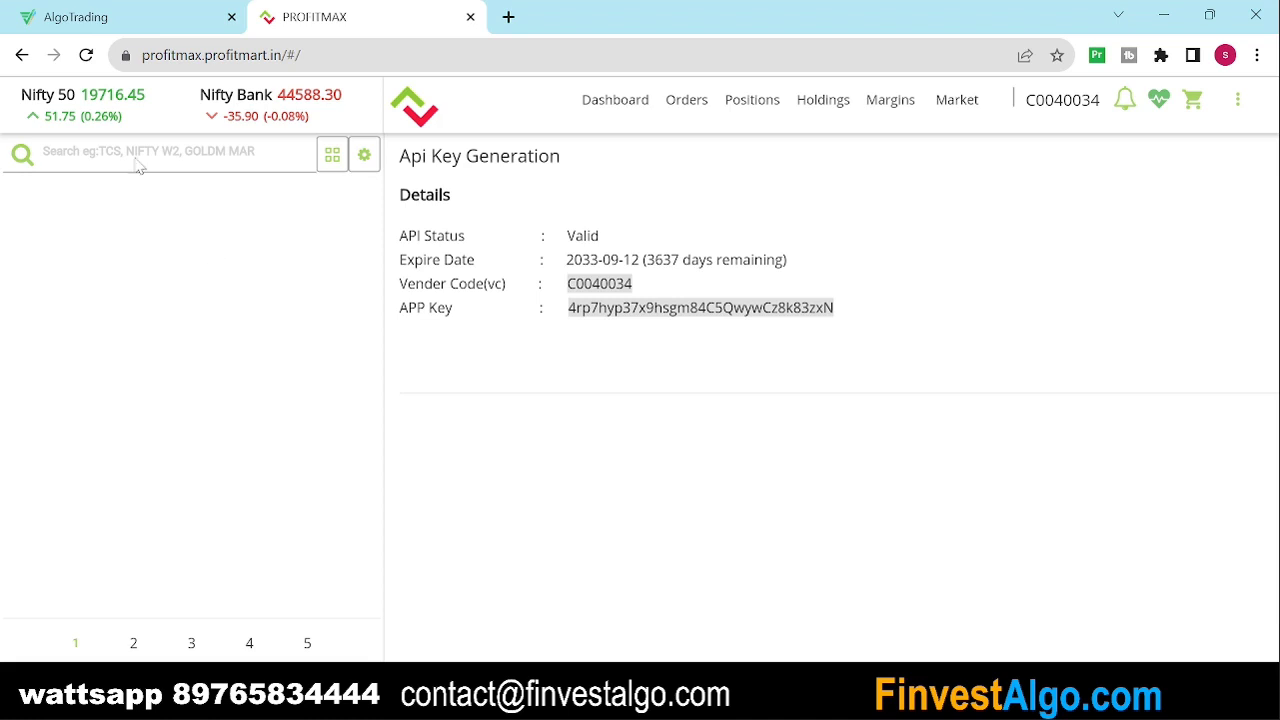
{"action": "left_click", "coordinate": [75, 17]}
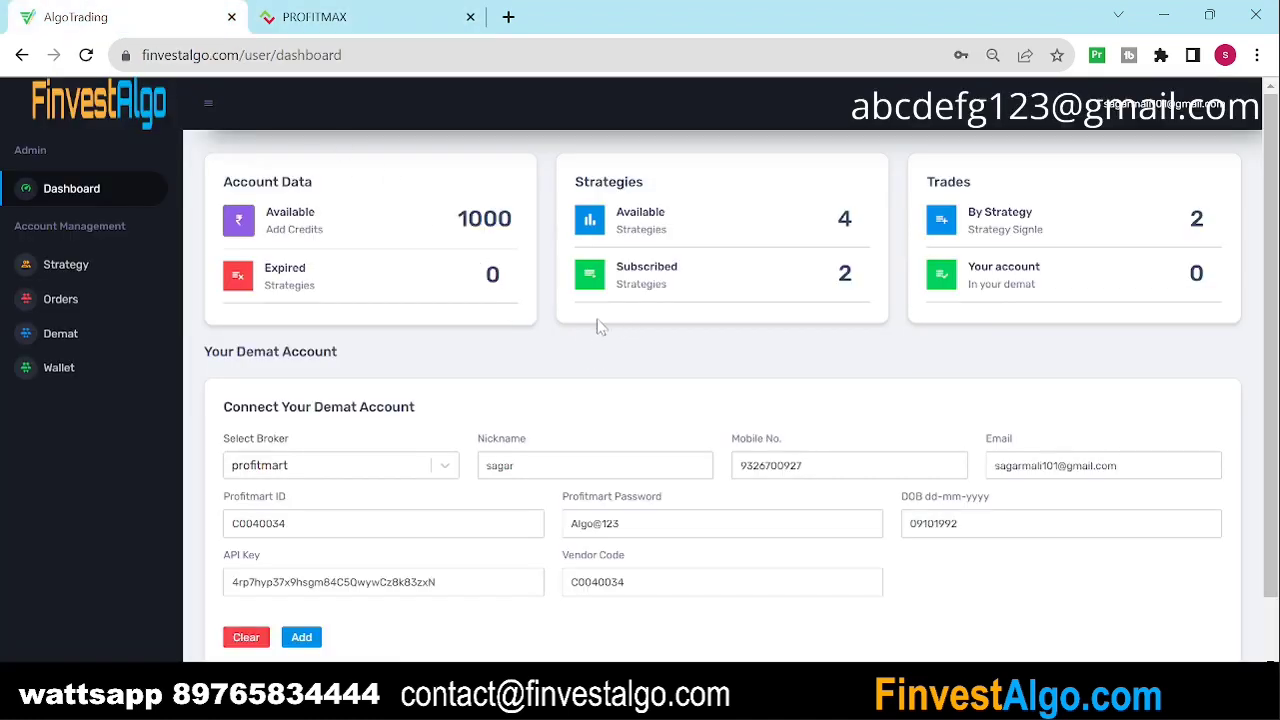
Step: Choose Profitmart as the broker and step through the nickname, mobile and email fields
{"action": "scroll", "coordinate": [450, 405], "scroll_direction": "down", "scroll_amount": 1}
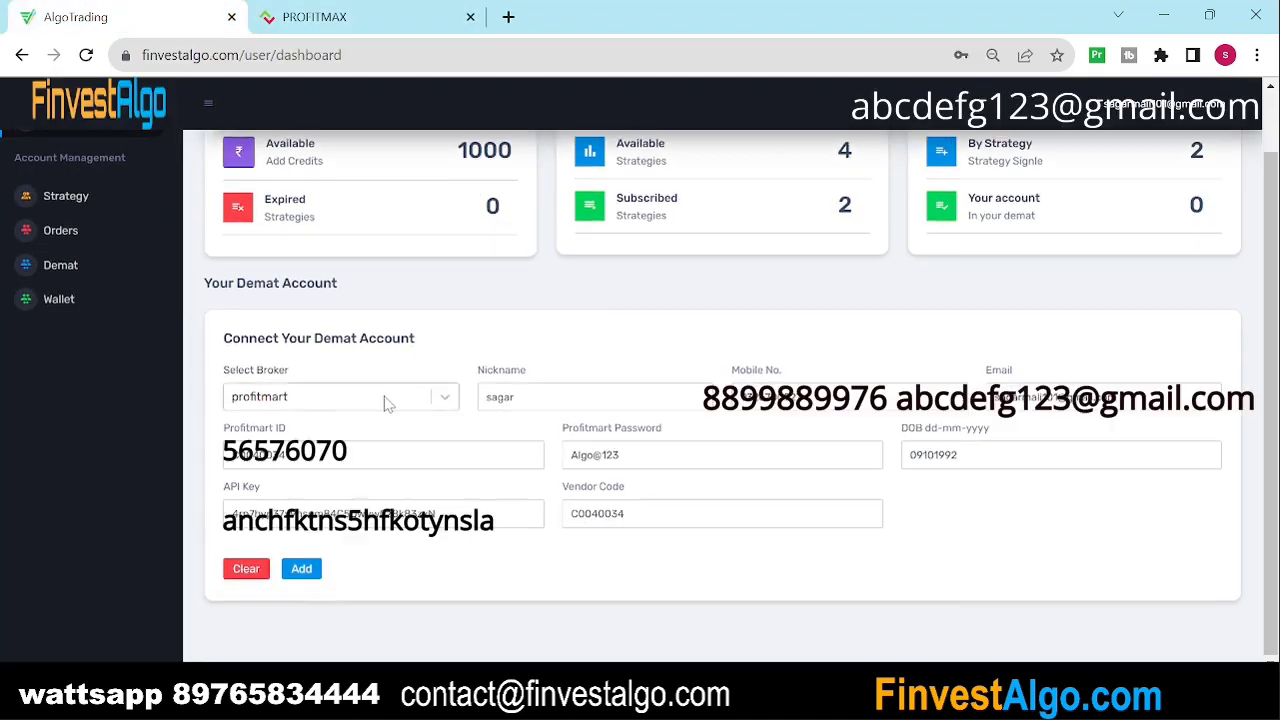
{"action": "left_click", "coordinate": [335, 399]}
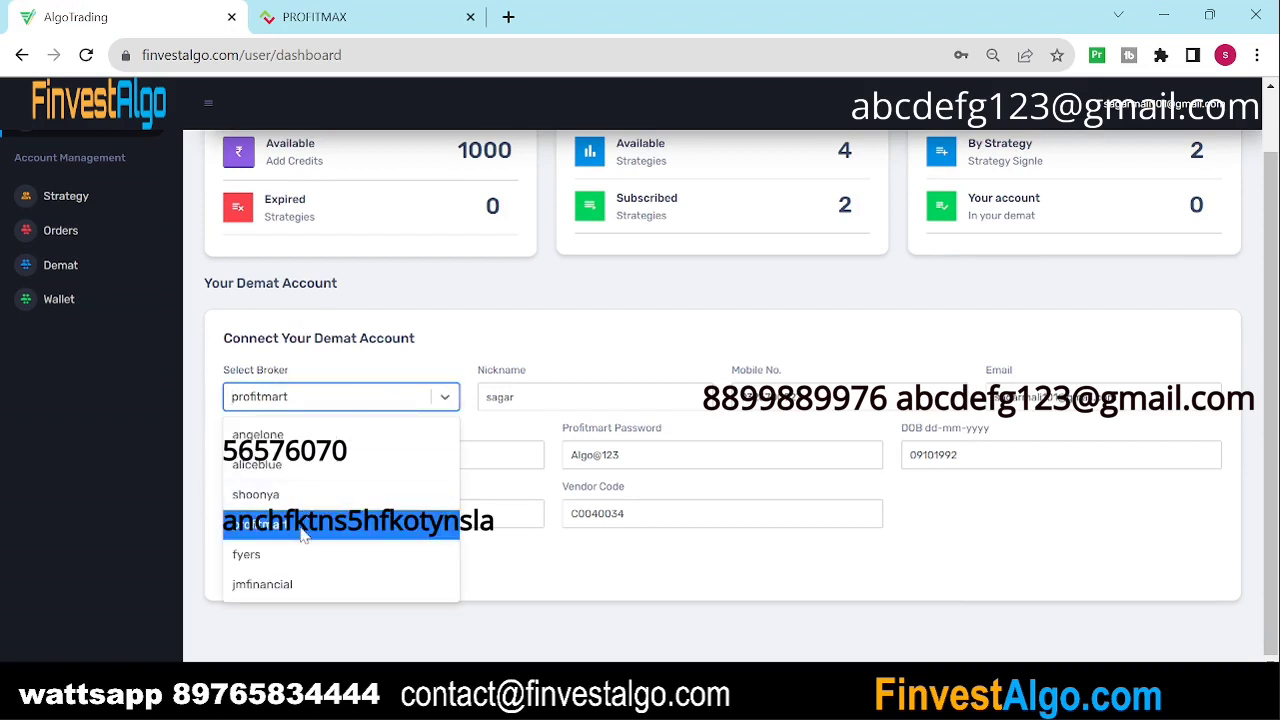
{"action": "left_click", "coordinate": [335, 399]}
{"action": "double_click", "coordinate": [514, 397]}
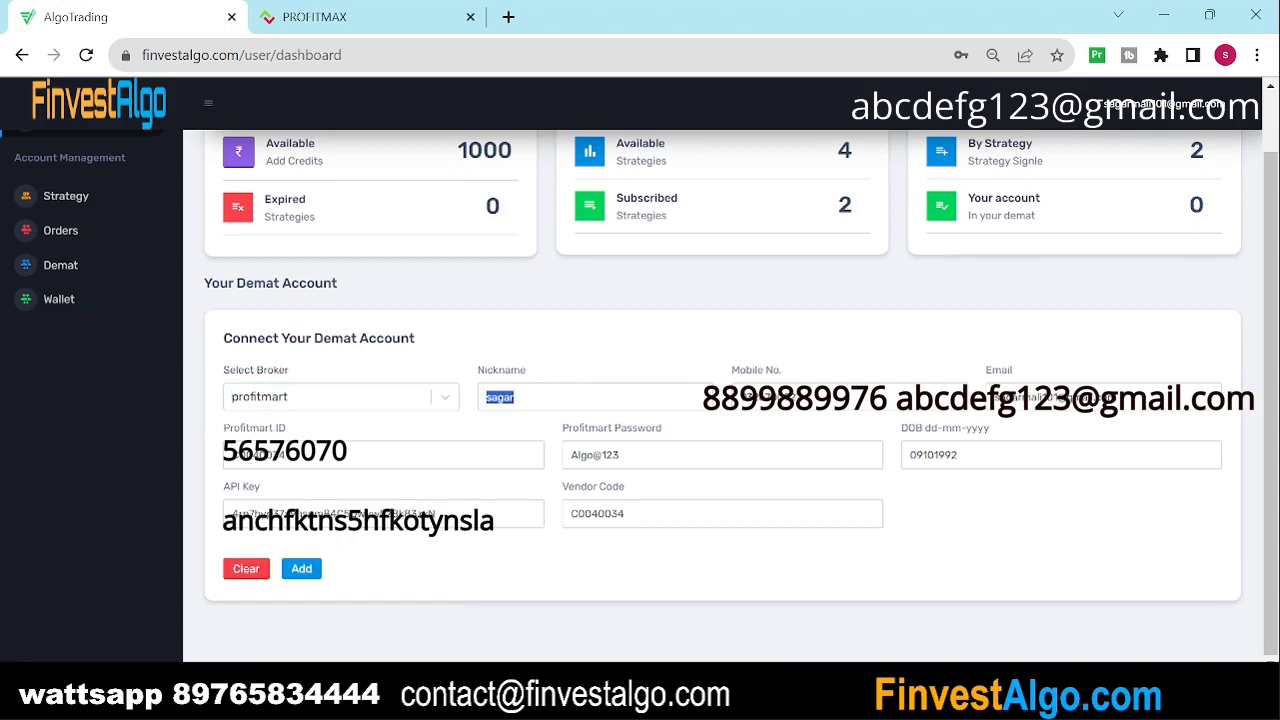
{"action": "left_click", "coordinate": [820, 397]}
{"action": "key", "text": "Tab"}
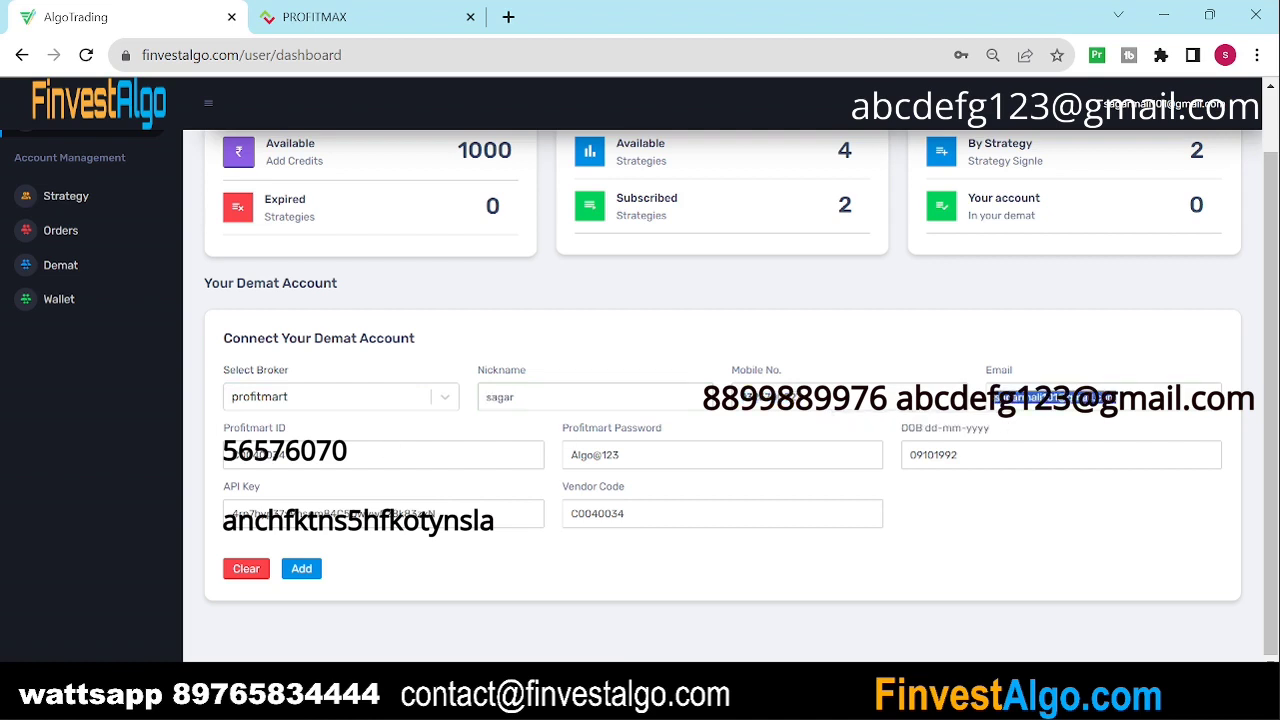
{"action": "key", "text": "Tab"}
Step: Fill the Profitmart ID, password, date of birth, API key and vendor code, then submit with Add
{"action": "left_click", "coordinate": [620, 455]}
{"action": "left_click", "coordinate": [958, 455]}
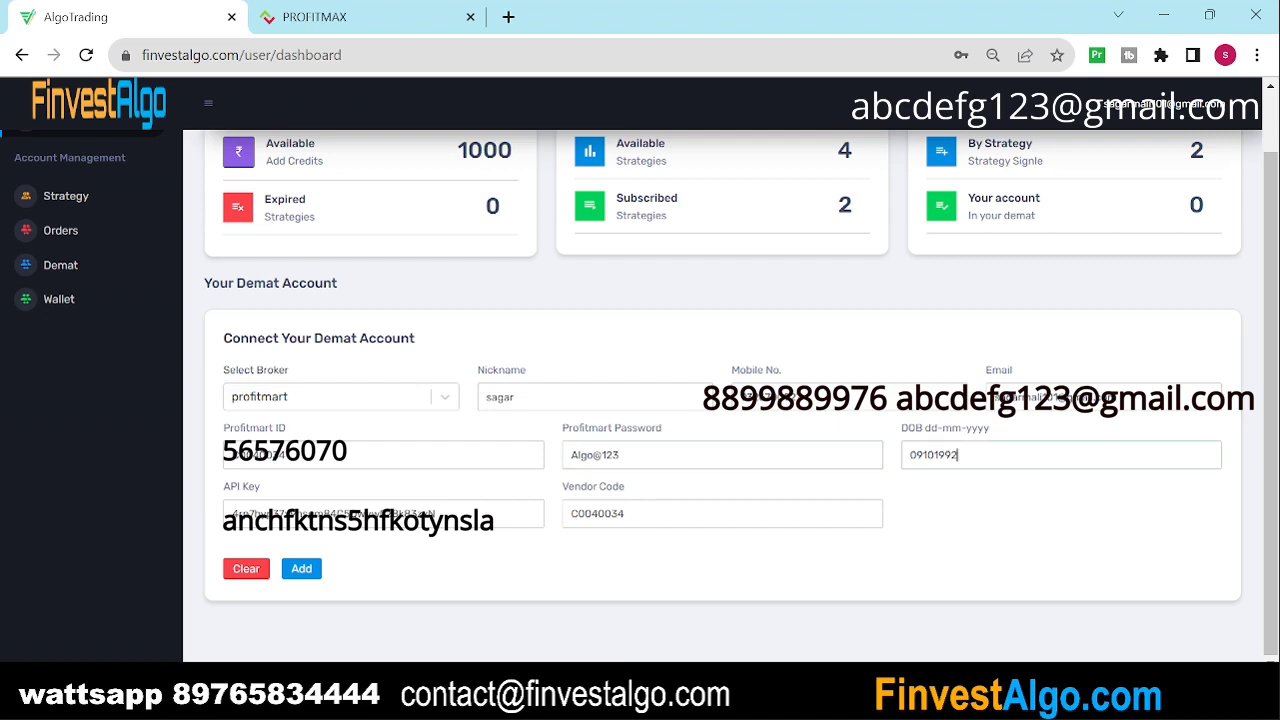
{"action": "key", "text": "Tab"}
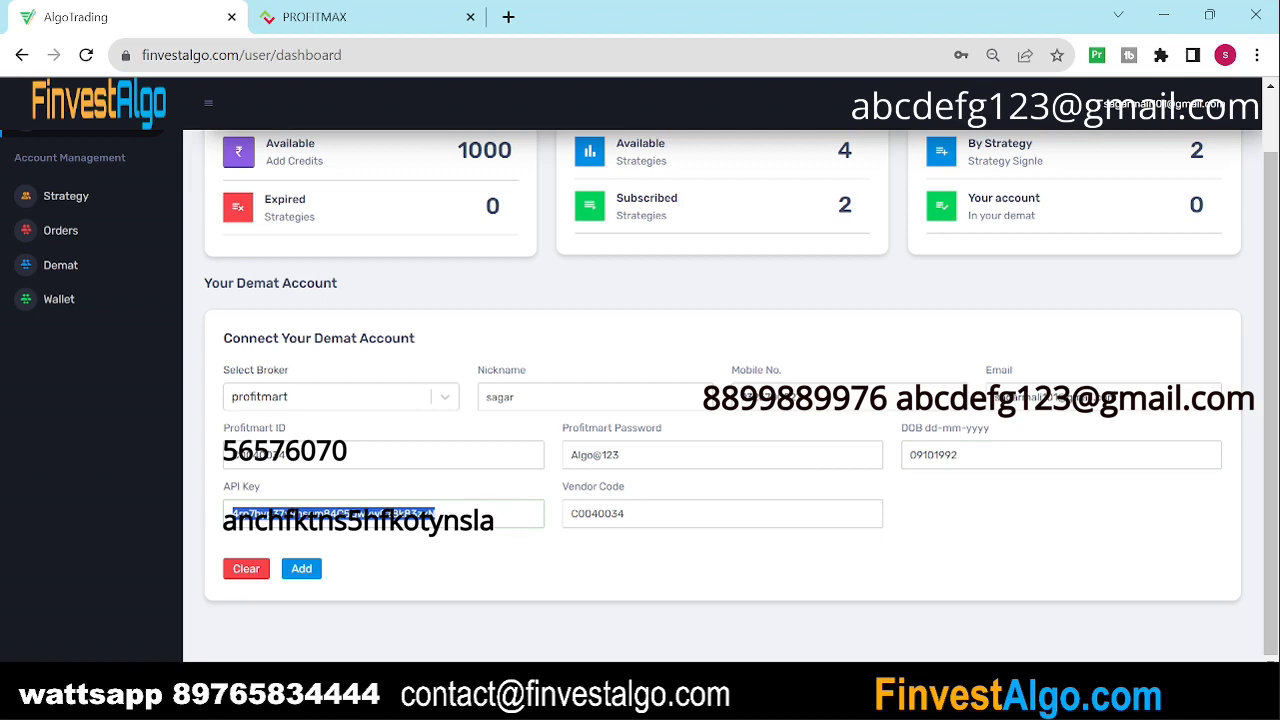
{"action": "left_click", "coordinate": [436, 513]}
{"action": "key", "text": "Tab"}
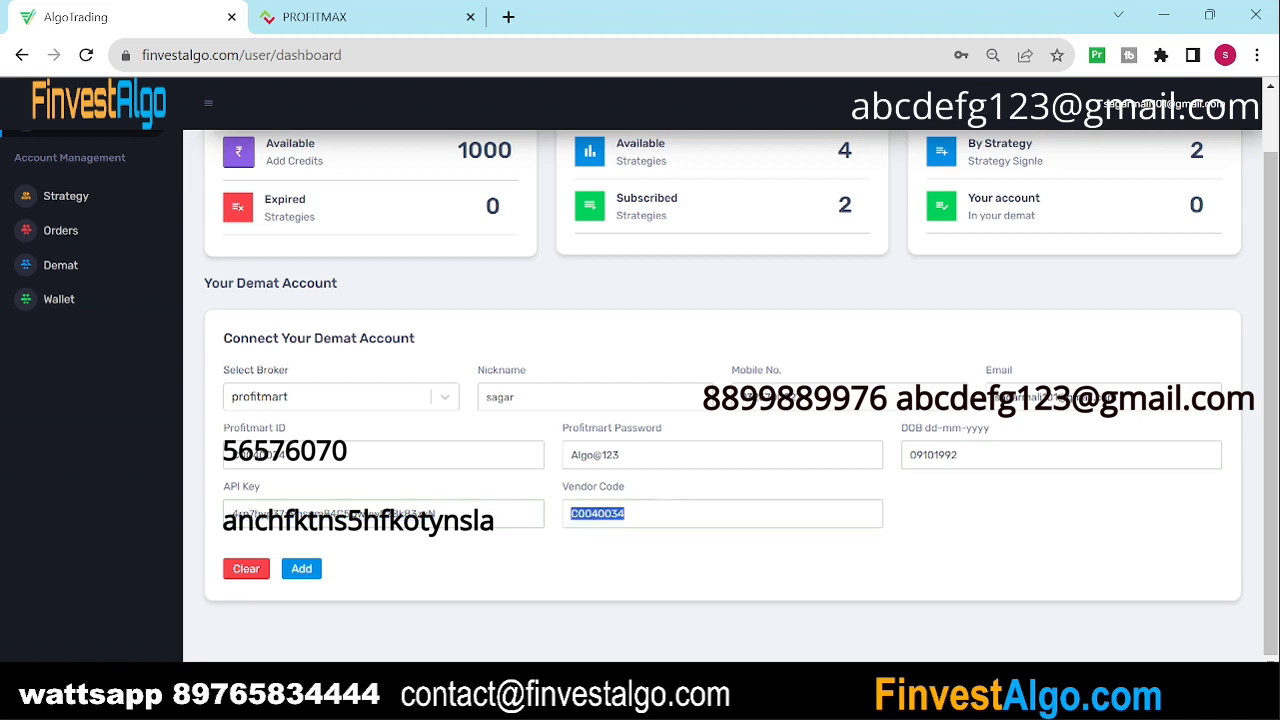
{"action": "left_click", "coordinate": [301, 574]}
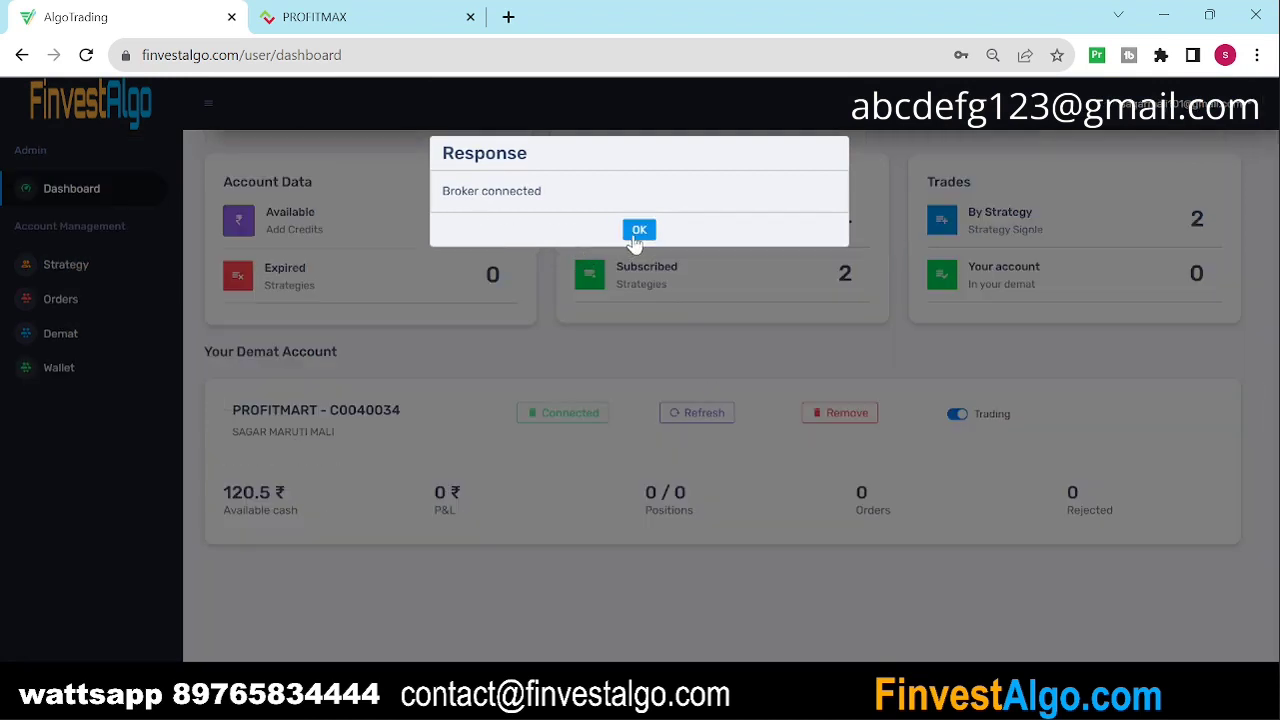
{"action": "left_click", "coordinate": [638, 232]}
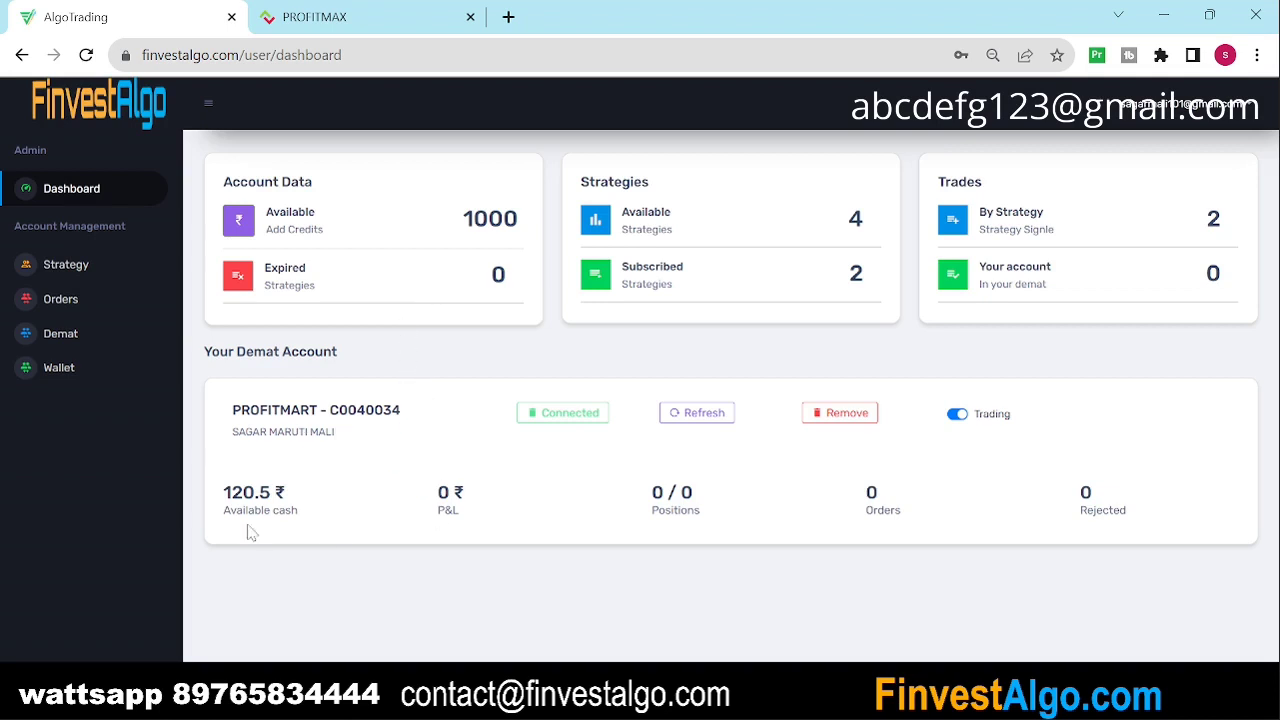
Step: Review the demat card's 120.5 ₹ available cash, 0 / 0 positions and 0 orders
{"action": "left_click_drag", "start_coordinate": [223, 492], "coordinate": [276, 492]}
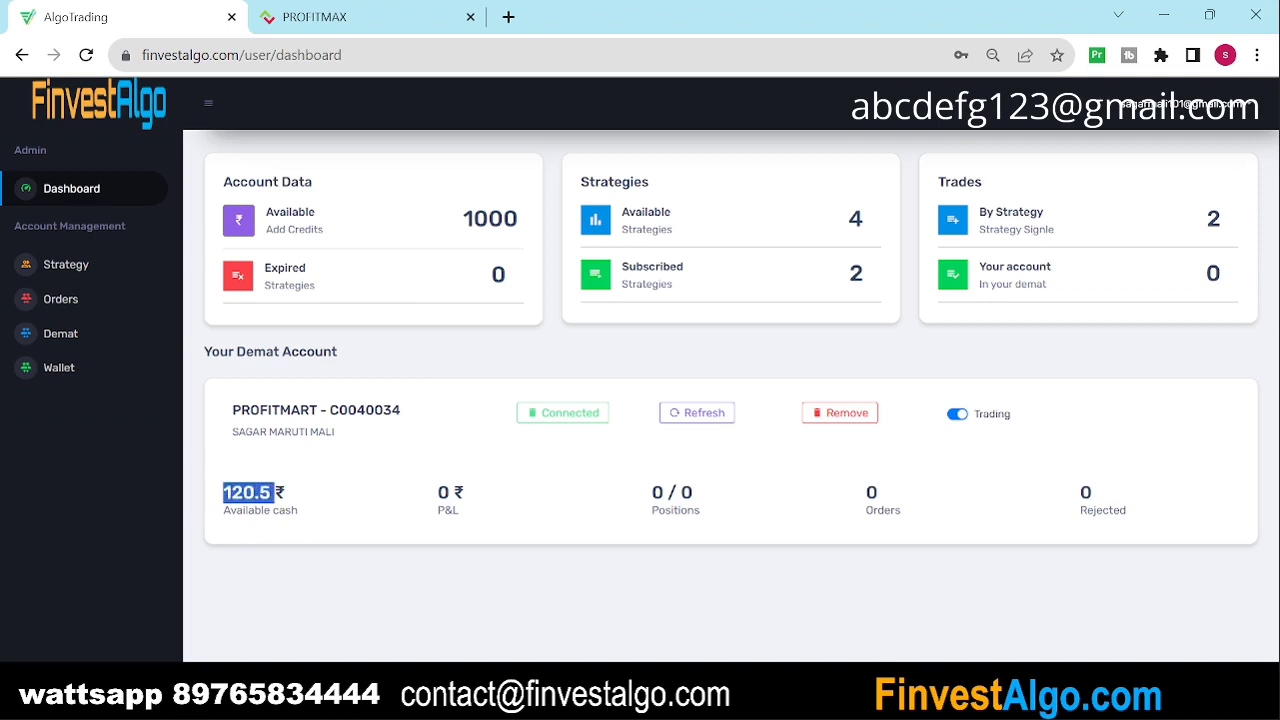
{"action": "left_click_drag", "start_coordinate": [437, 495], "coordinate": [466, 494]}
{"action": "left_click_drag", "start_coordinate": [650, 492], "coordinate": [708, 508]}
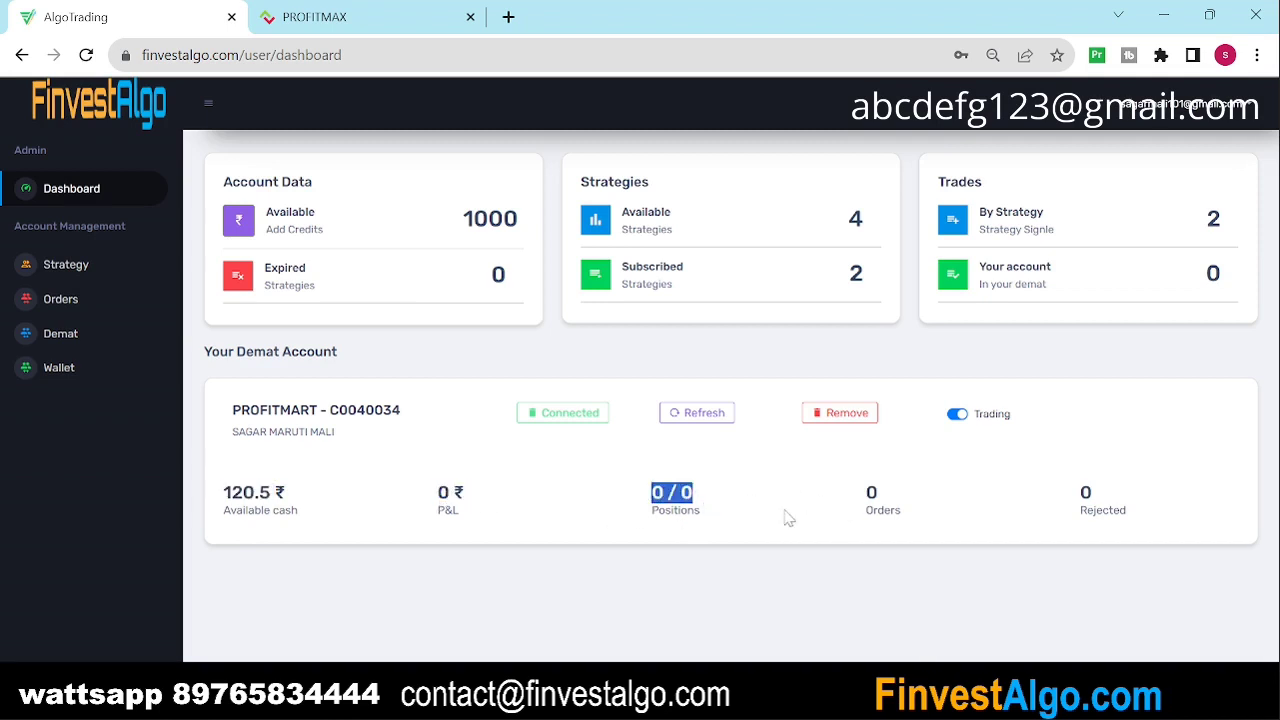
{"action": "left_click_drag", "start_coordinate": [858, 492], "coordinate": [878, 494]}
{"action": "left_click_drag", "start_coordinate": [872, 493], "coordinate": [1104, 493]}
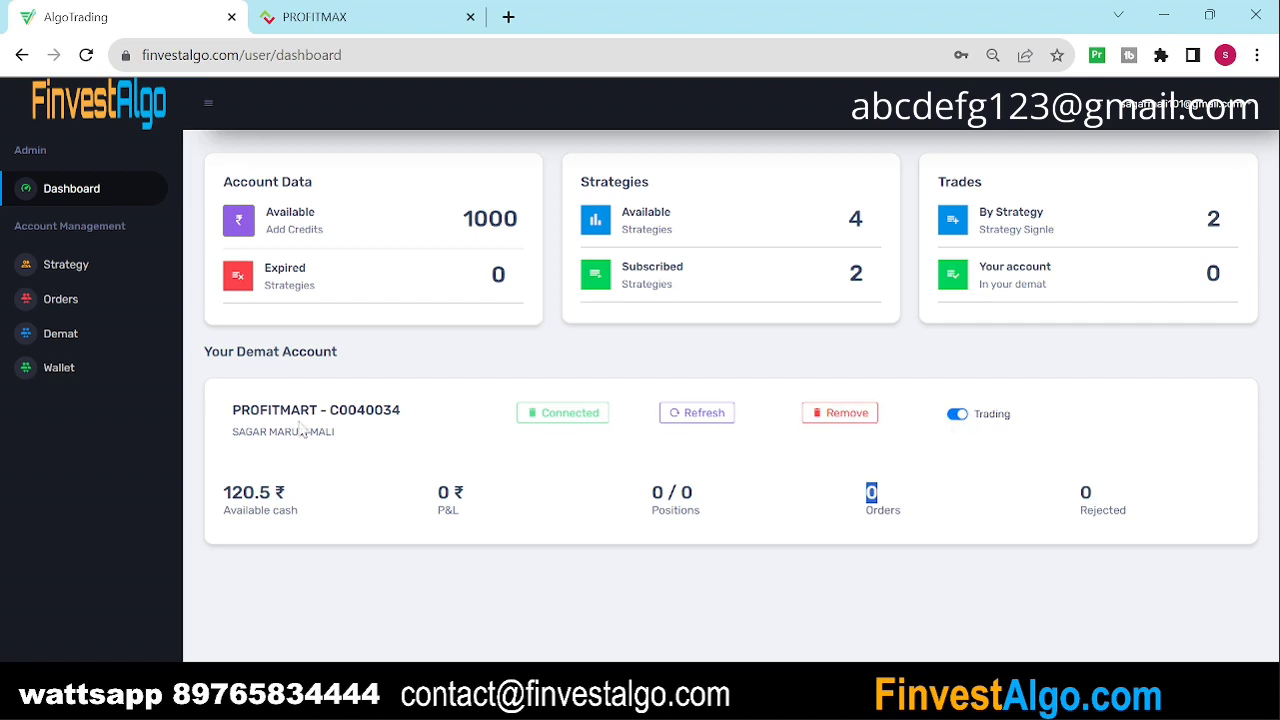
Step: Browse the four strategies, noting Directional Nifty Option Buying at 1000 Rs needing 15.00 K capital
{"action": "left_click", "coordinate": [112, 268]}
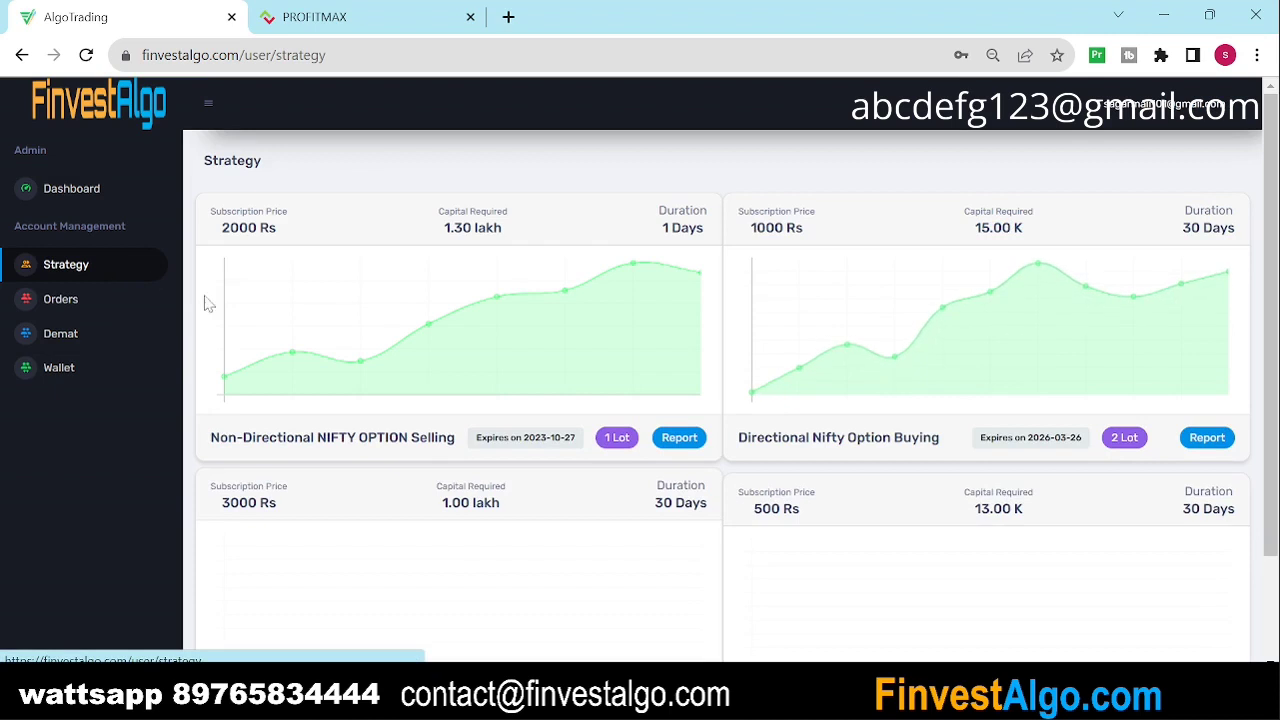
{"action": "scroll", "coordinate": [372, 338], "scroll_direction": "down", "scroll_amount": 1}
{"action": "scroll", "coordinate": [372, 338], "scroll_direction": "down", "scroll_amount": 1}
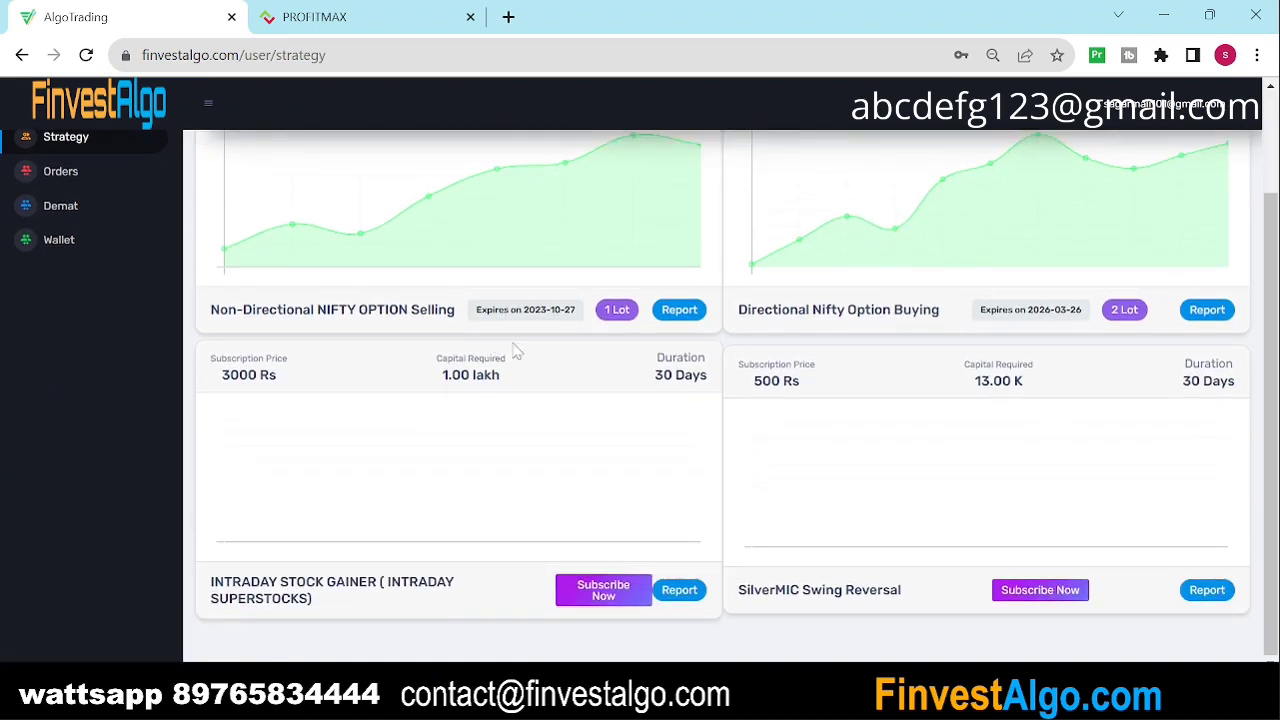
{"action": "scroll", "coordinate": [610, 360], "scroll_direction": "up", "scroll_amount": 2}
{"action": "scroll", "coordinate": [636, 366], "scroll_direction": "down", "scroll_amount": 2}
{"action": "scroll", "coordinate": [740, 395], "scroll_direction": "up", "scroll_amount": 1}
{"action": "scroll", "coordinate": [740, 395], "scroll_direction": "up", "scroll_amount": 1}
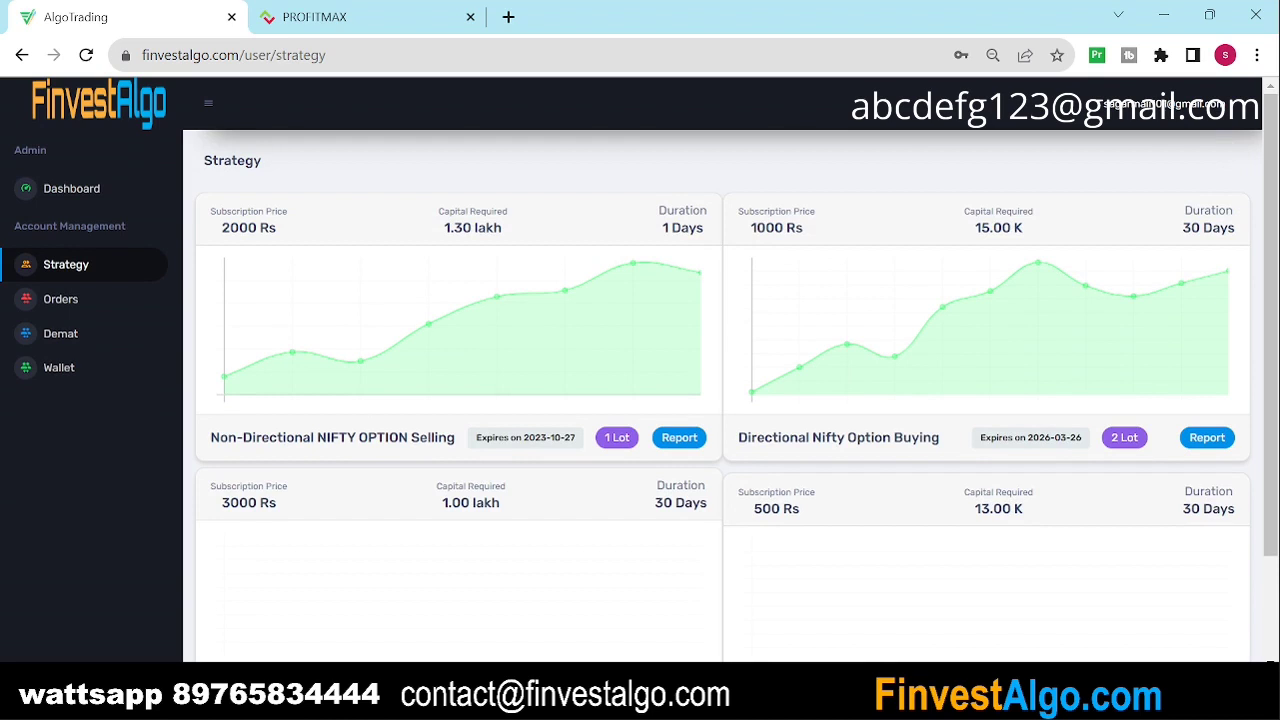
{"action": "left_click_drag", "start_coordinate": [976, 229], "coordinate": [1034, 232]}
{"action": "left_click_drag", "start_coordinate": [753, 228], "coordinate": [818, 230]}
{"action": "left_click_drag", "start_coordinate": [1182, 228], "coordinate": [1211, 263]}
{"action": "scroll", "coordinate": [1168, 322], "scroll_direction": "down", "scroll_amount": 1}
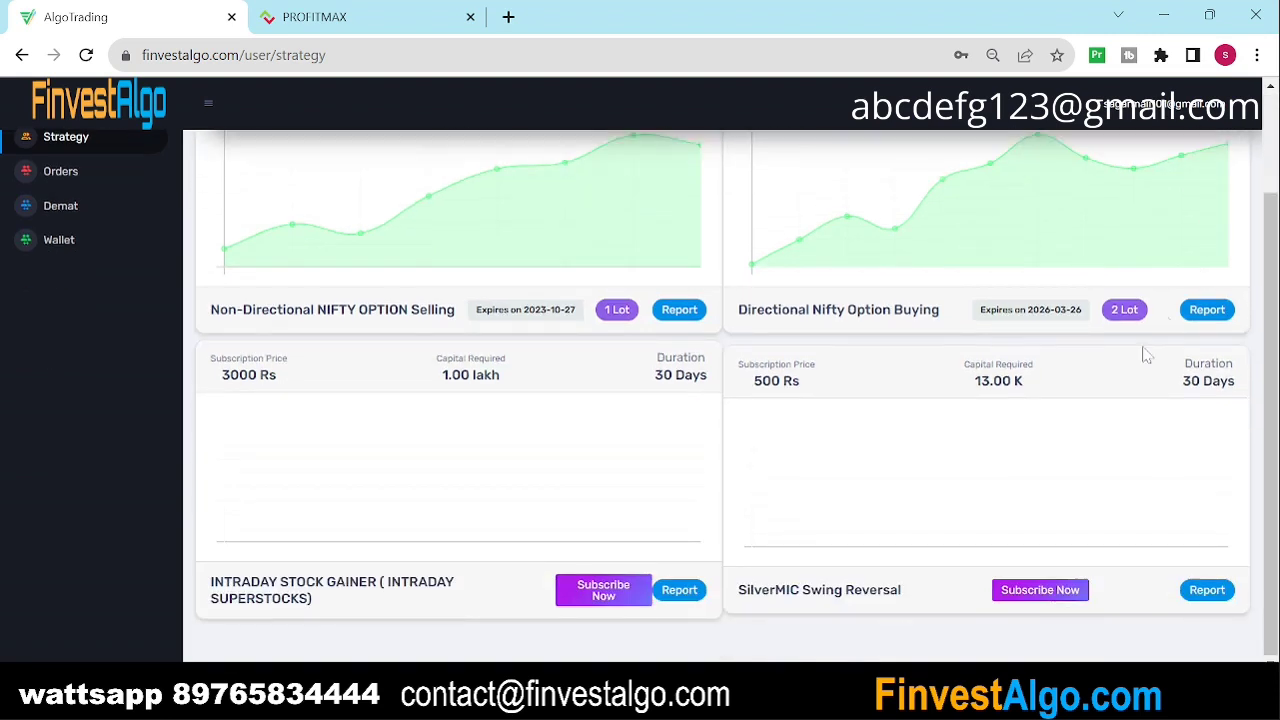
Step: Subscribe to SilverMIC Swing Reversal, confirm with Yes and dismiss the success message
{"action": "left_click", "coordinate": [1022, 591]}
{"action": "left_click_drag", "start_coordinate": [511, 210], "coordinate": [566, 238]}
{"action": "left_click", "coordinate": [645, 318]}
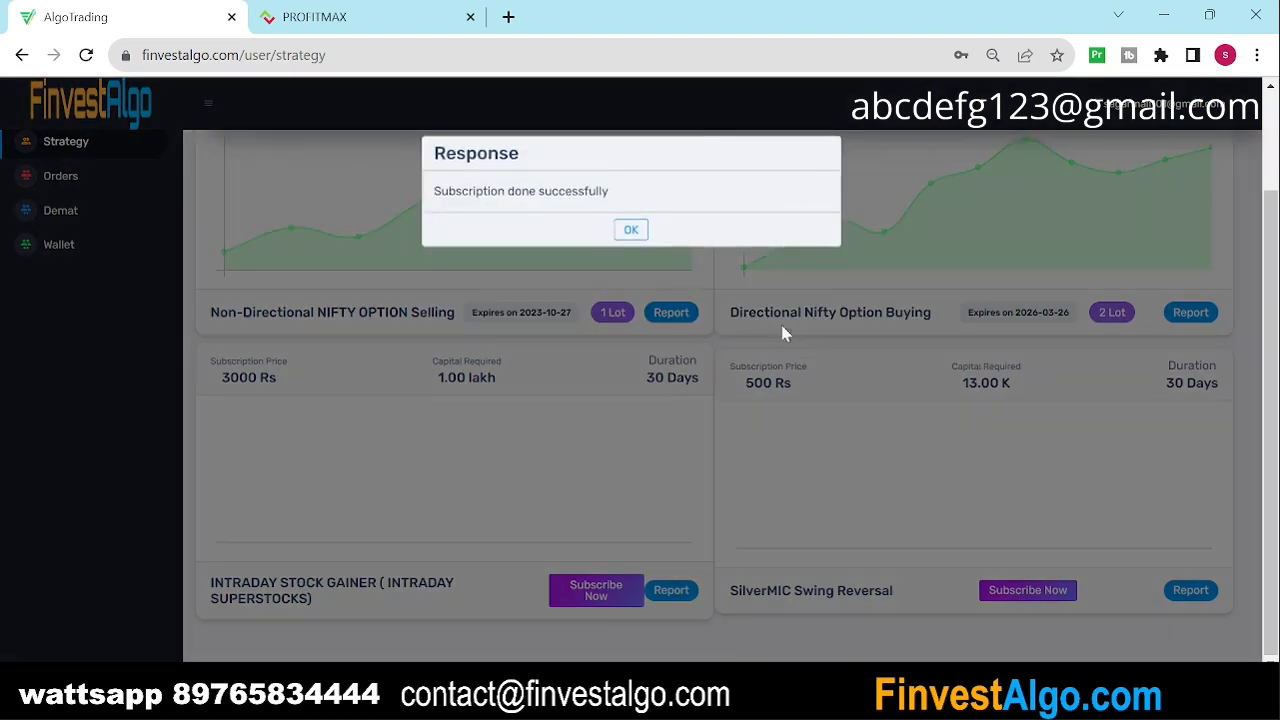
{"action": "left_click", "coordinate": [630, 230]}
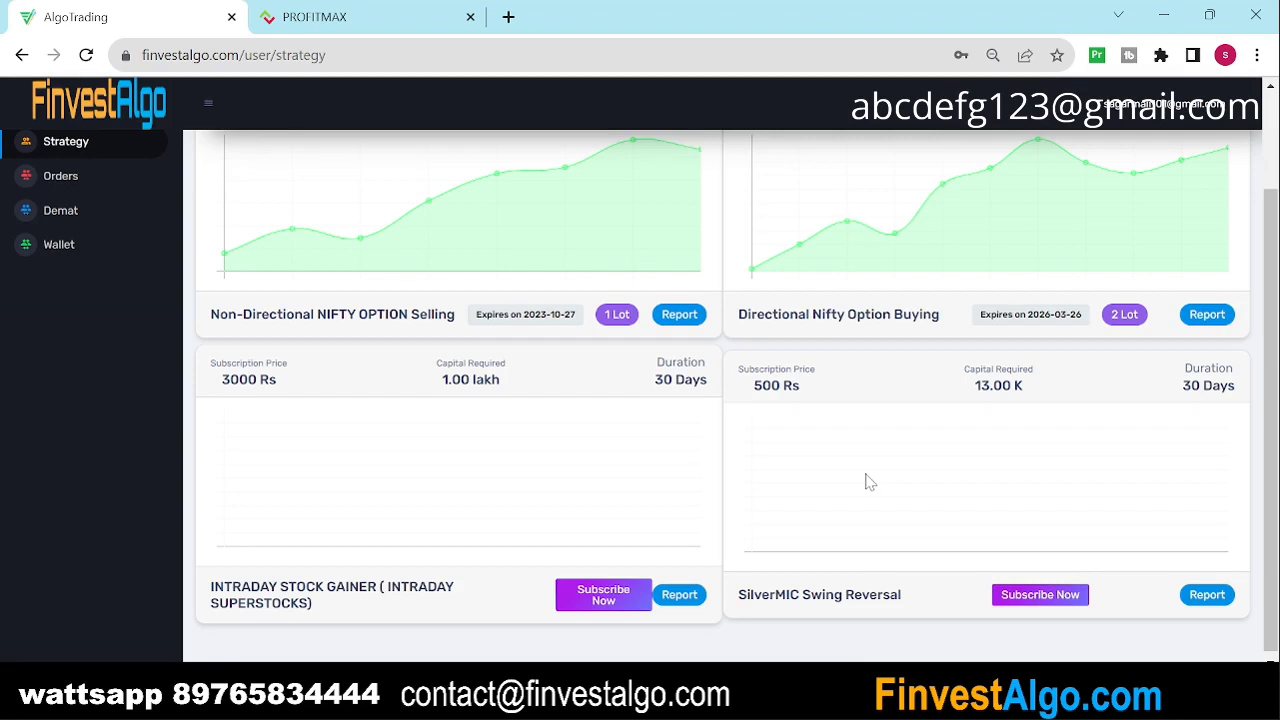
{"action": "scroll", "coordinate": [868, 482], "scroll_direction": "up", "scroll_amount": 2}
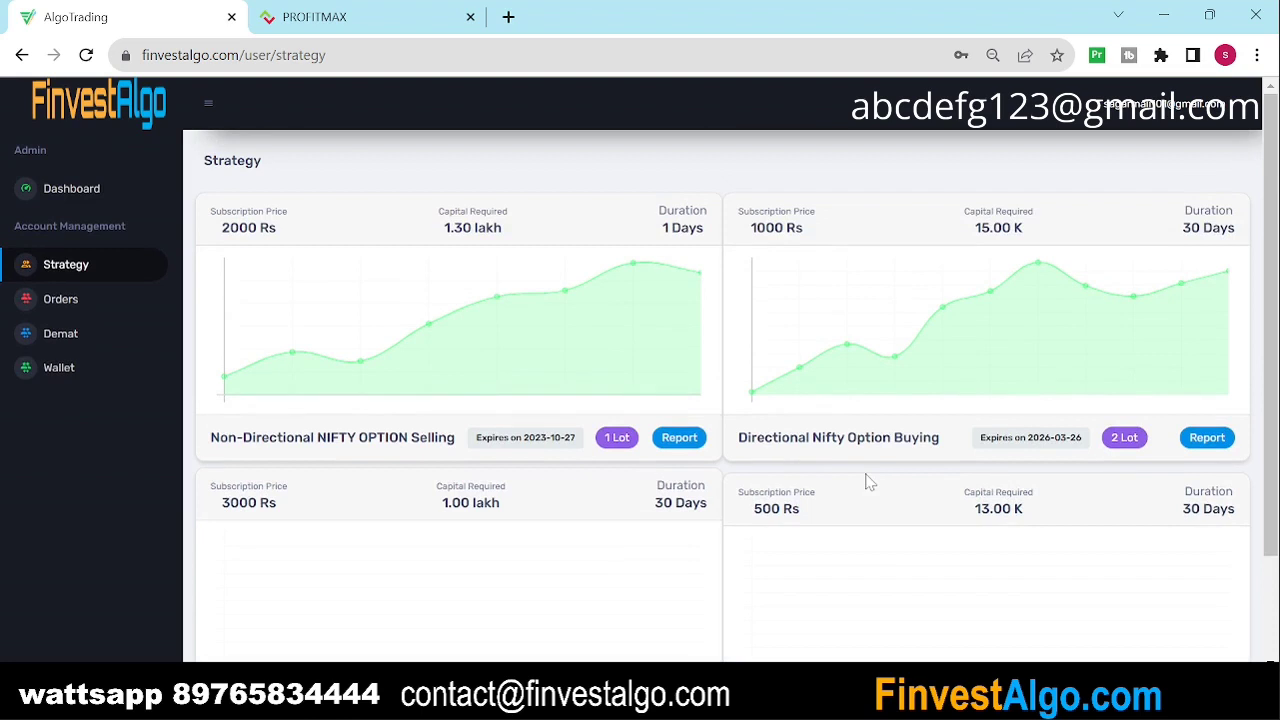
Step: View the empty Orders list, then go back to the dashboard showing 3 subscribed strategies
{"action": "left_click", "coordinate": [102, 304]}
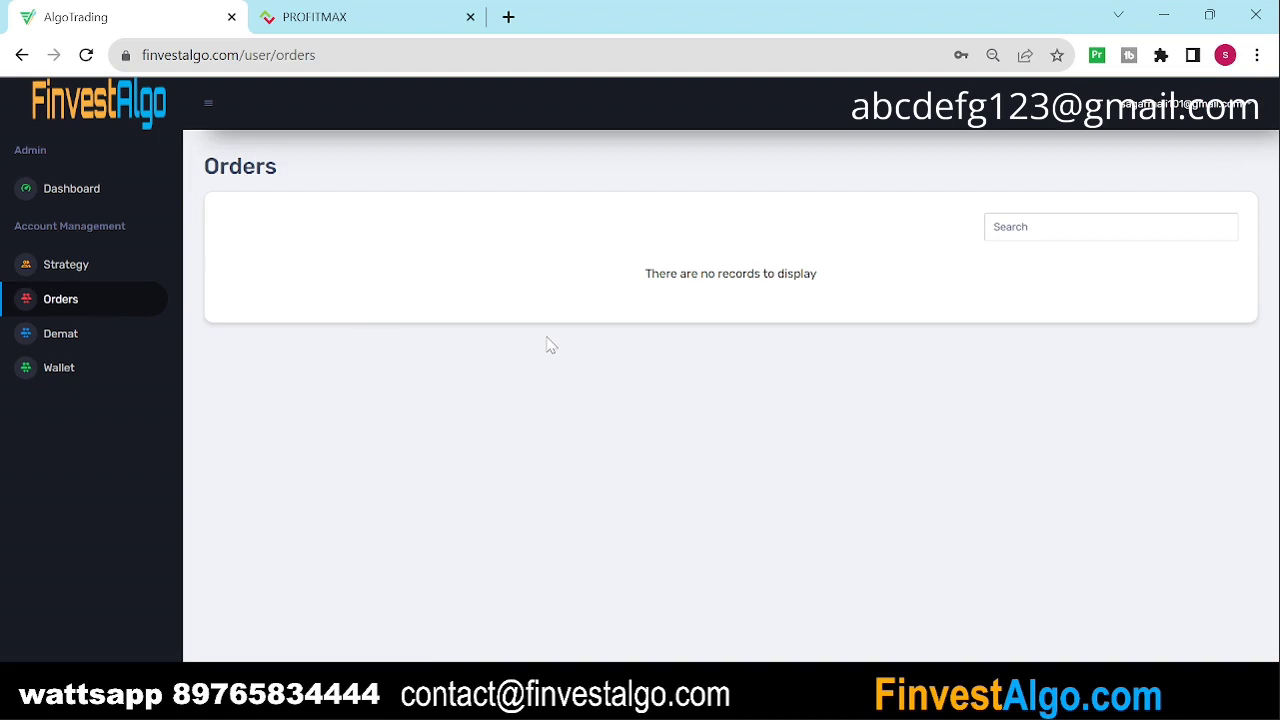
{"action": "left_click", "coordinate": [80, 198]}
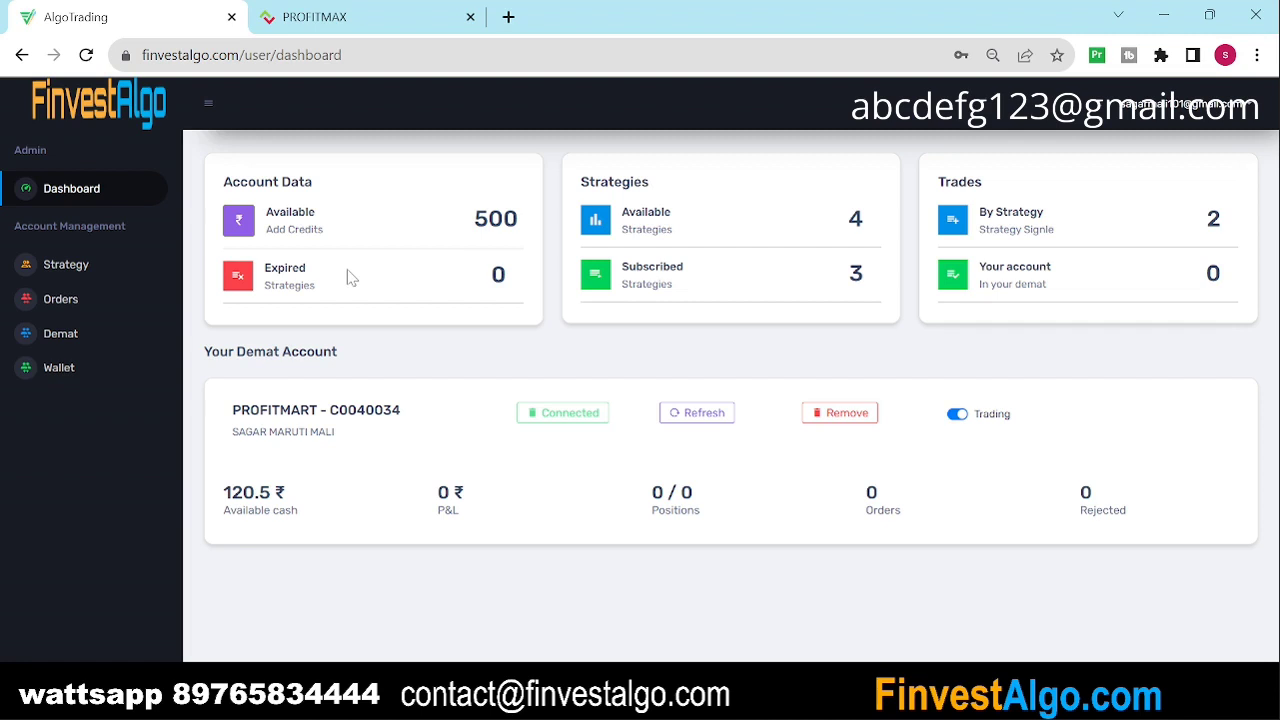
Step: Bring the OBS Studio window to the front over the FinvestAlgo dashboard
{"action": "left_click", "coordinate": [940, 572]}
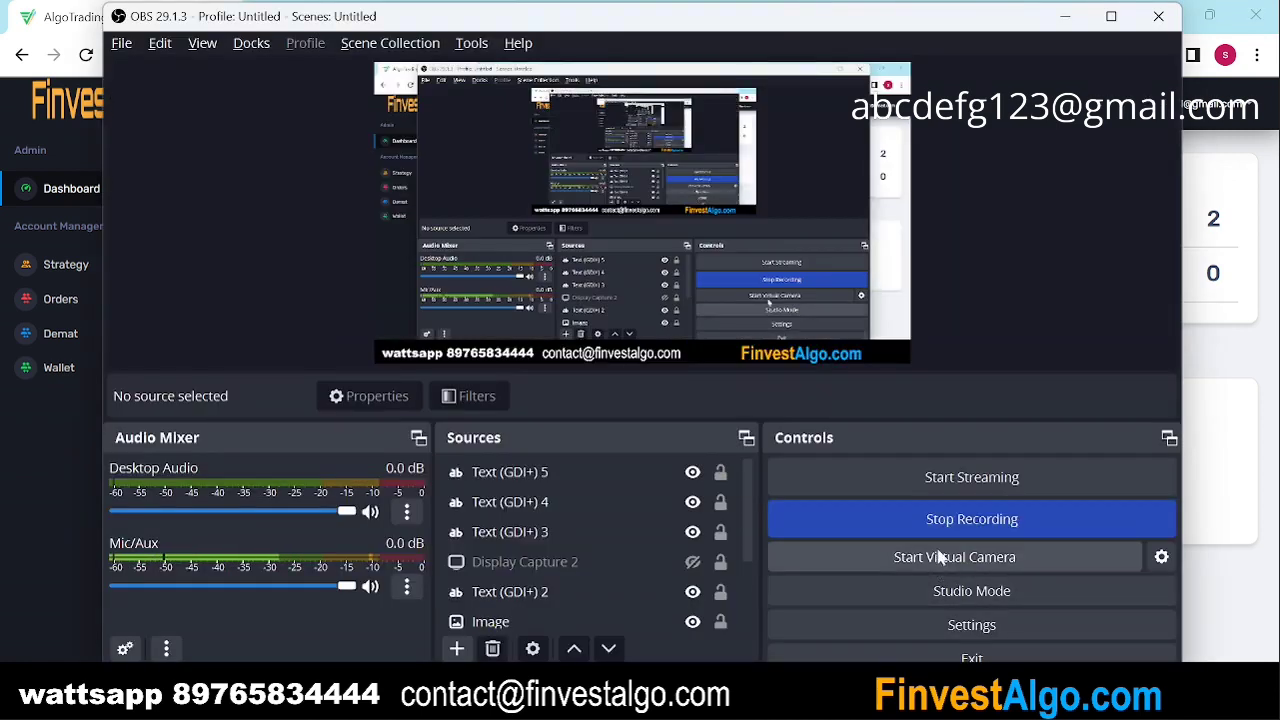